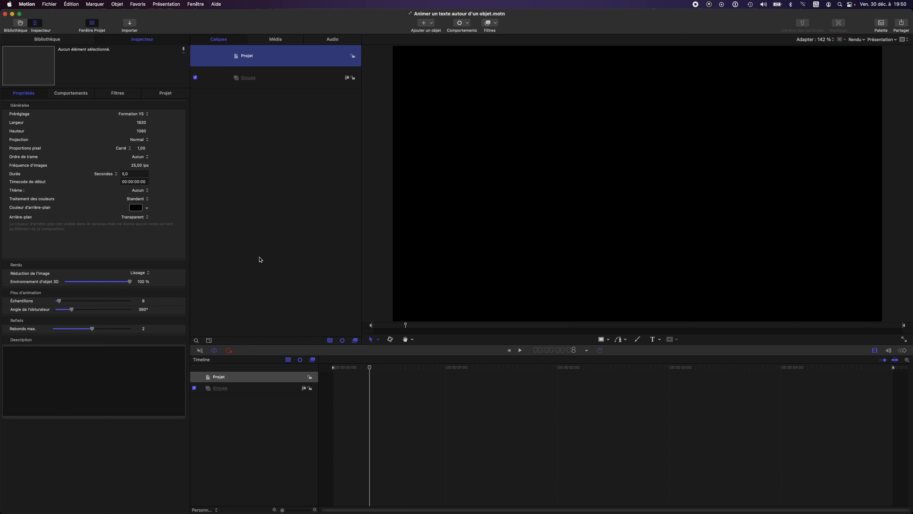
# Step: Rename the project's default group as "Set"
pyautogui.doubleClick(250, 82)
pyautogui.write('Se')
pyautogui.press('Return')
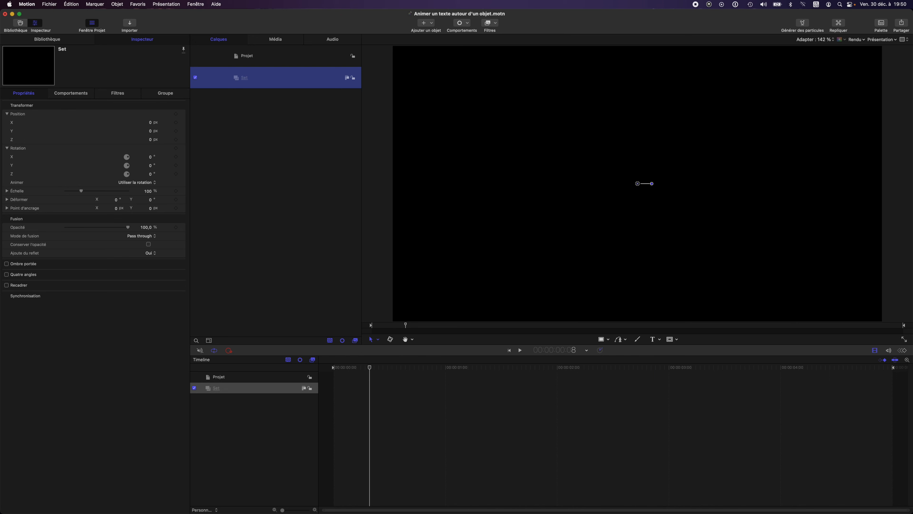
# Step: Find "Earth" in the library's Contenu category and add the Earth Color element to the Set group
pyautogui.click(32, 39)
pyautogui.scroll(-3, 30, 145)
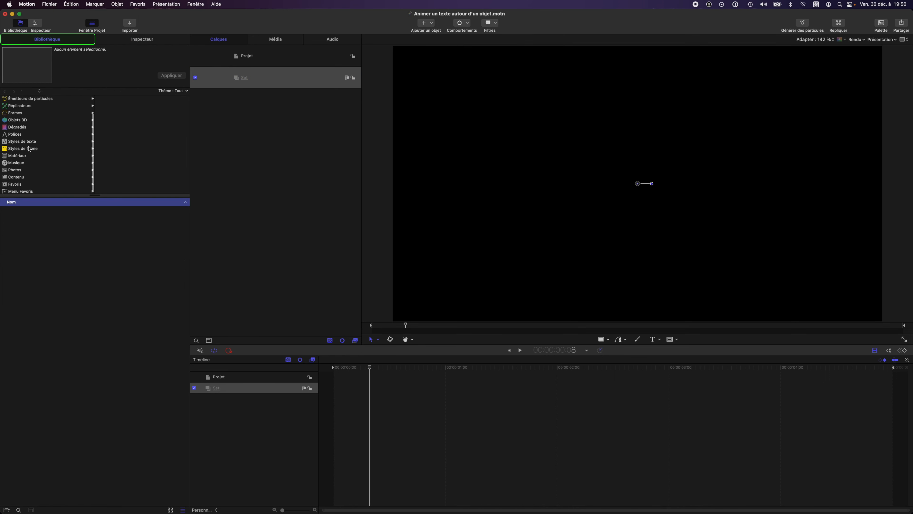
pyautogui.click(21, 176)
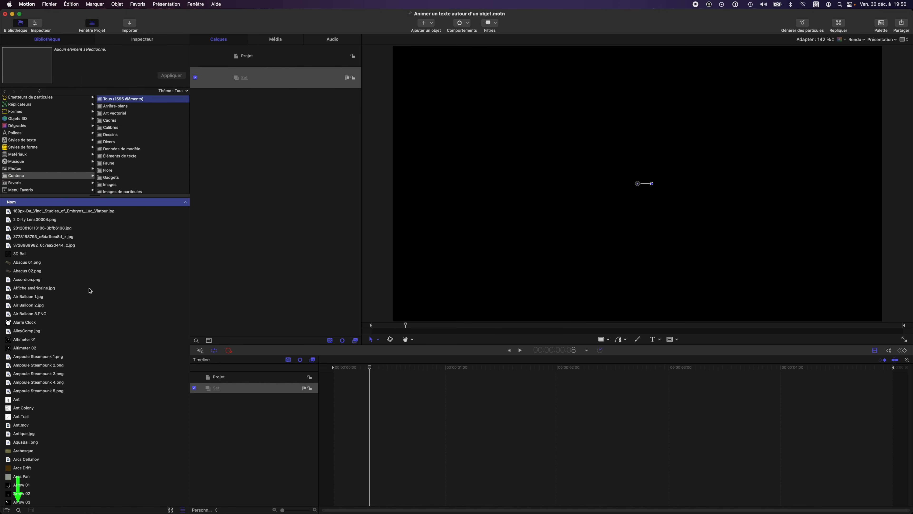
pyautogui.click(19, 510)
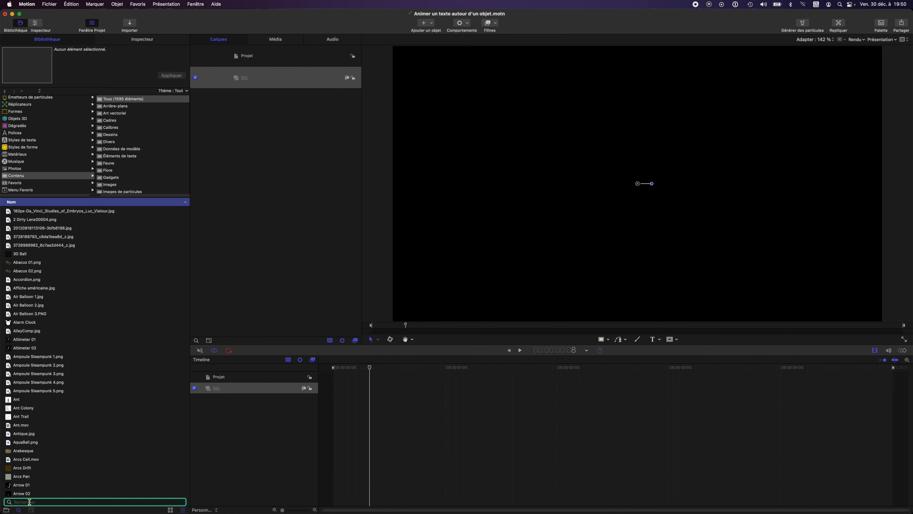
pyautogui.write('Earth')
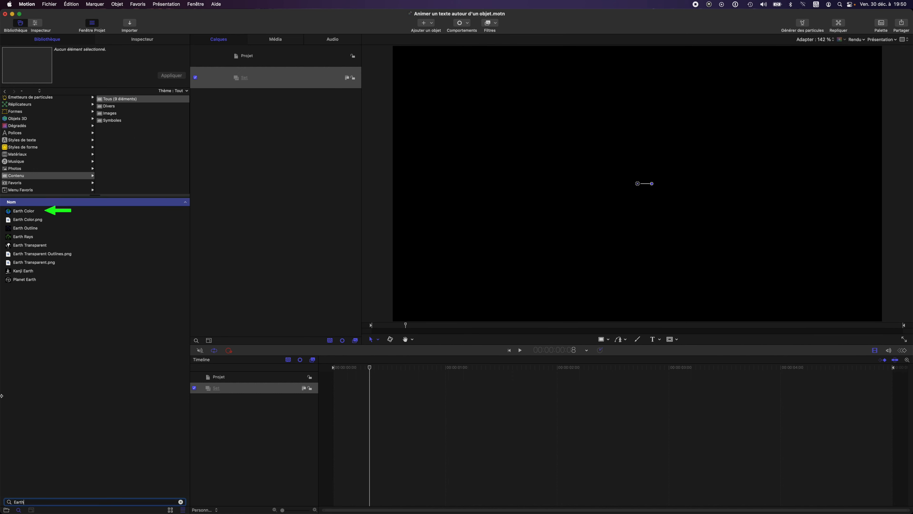
pyautogui.click(9, 212)
pyautogui.moveTo(9, 213); pyautogui.dragTo(249, 81)
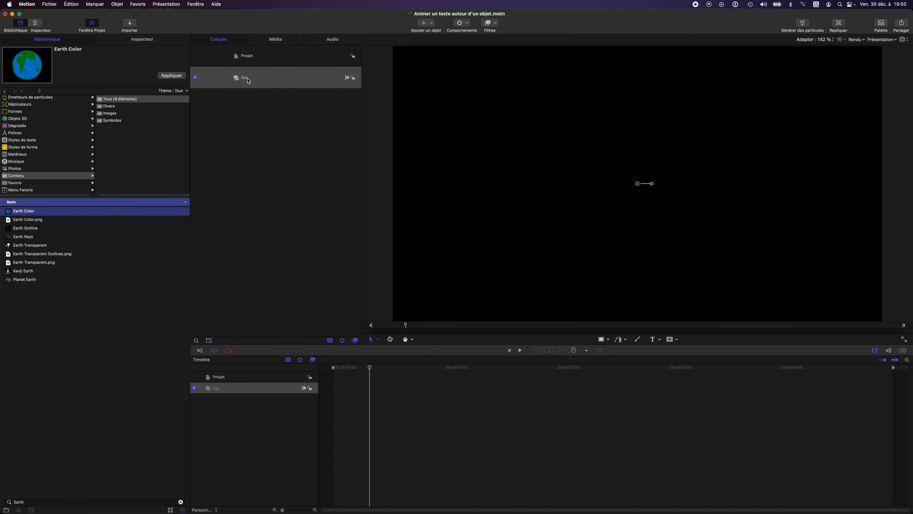
# Step: Play the project and inspect the Earth Color group's contents, switching its Sphere filter off and back on
pyautogui.click(284, 247)
pyautogui.press('space')
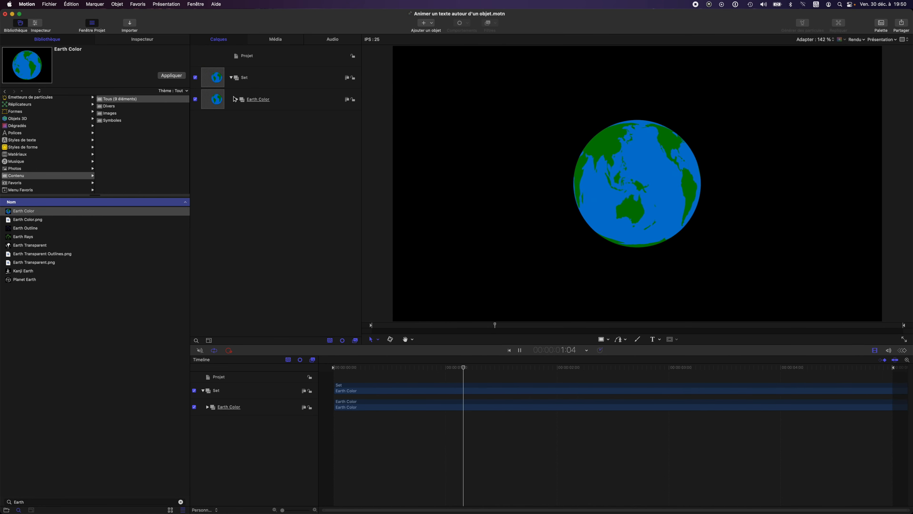
pyautogui.click(236, 98)
pyautogui.click(242, 122)
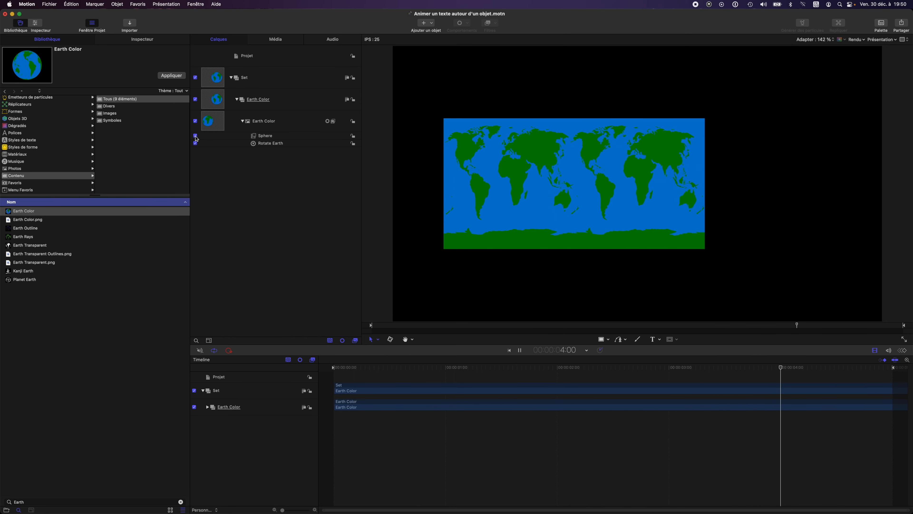
pyautogui.click(195, 136)
pyautogui.click(236, 99)
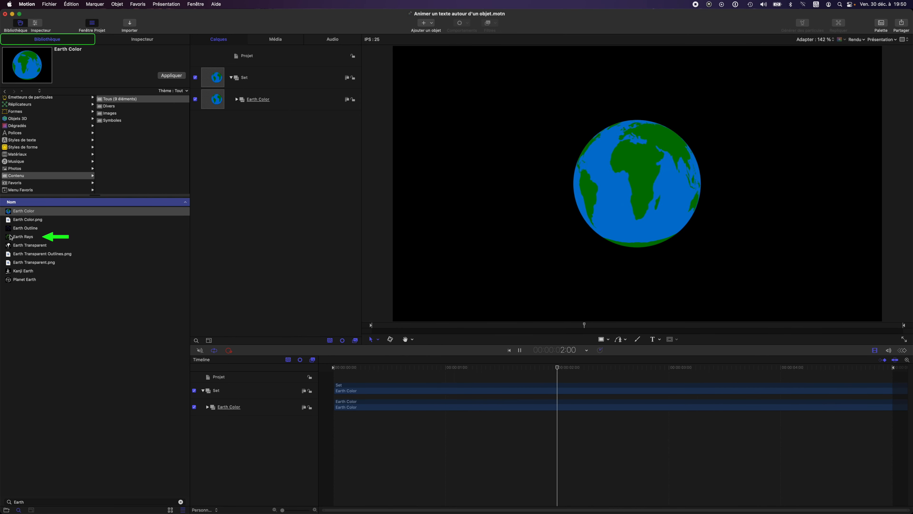
# Step: Add the Earth Rays element to the Set group above Earth Color and clear the library search
pyautogui.click(10, 238)
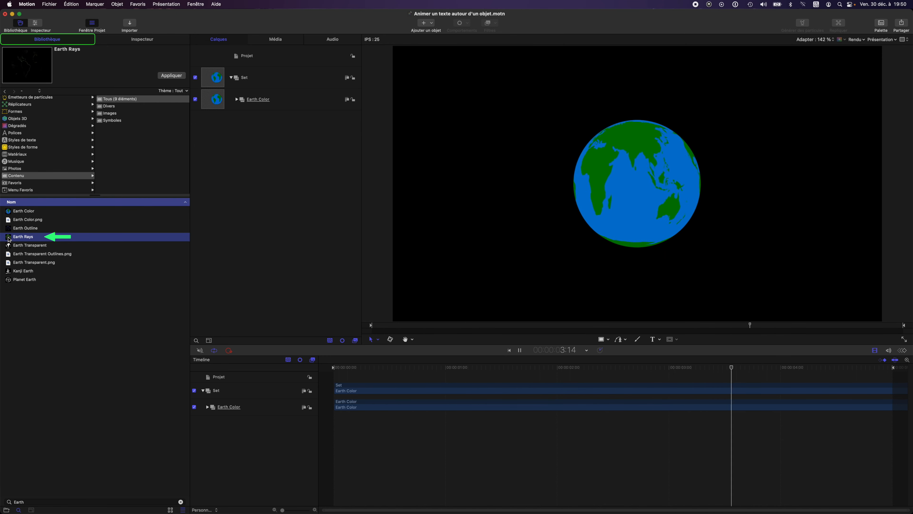
pyautogui.moveTo(9, 238); pyautogui.dragTo(236, 88)
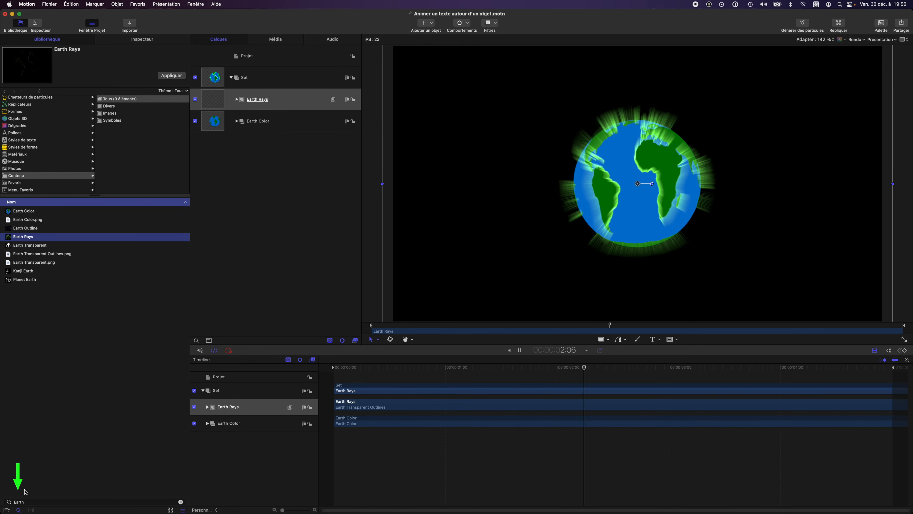
pyautogui.click(10, 502)
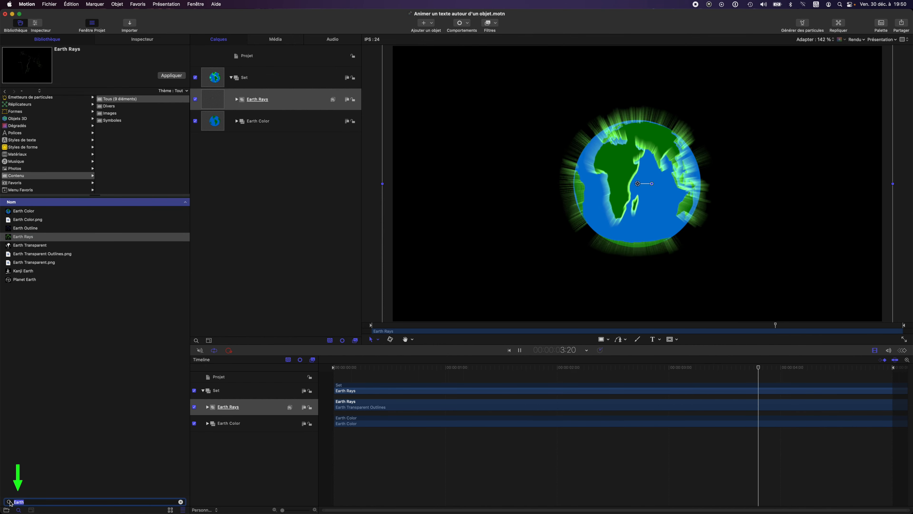
pyautogui.press('BackSpace')
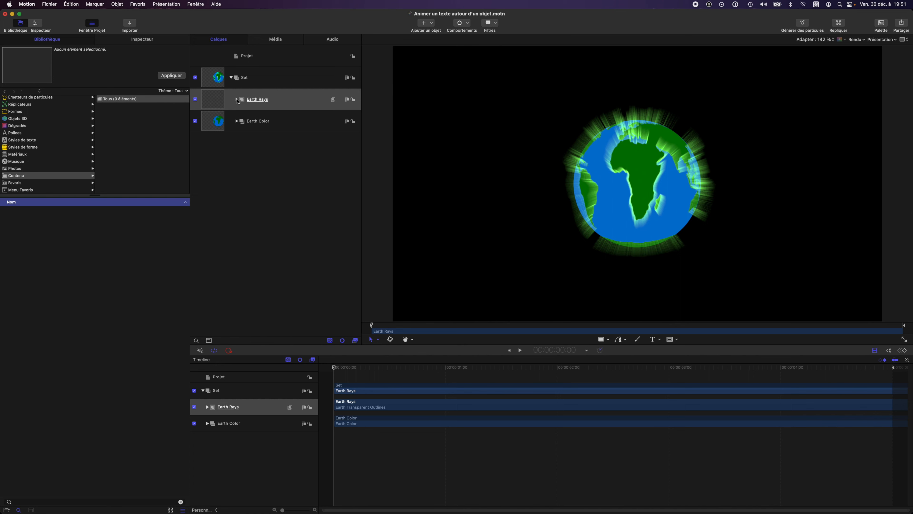
# Step: Set the Mixage of the Earth Rays group's Light Rays filter to 20%
pyautogui.click(237, 100)
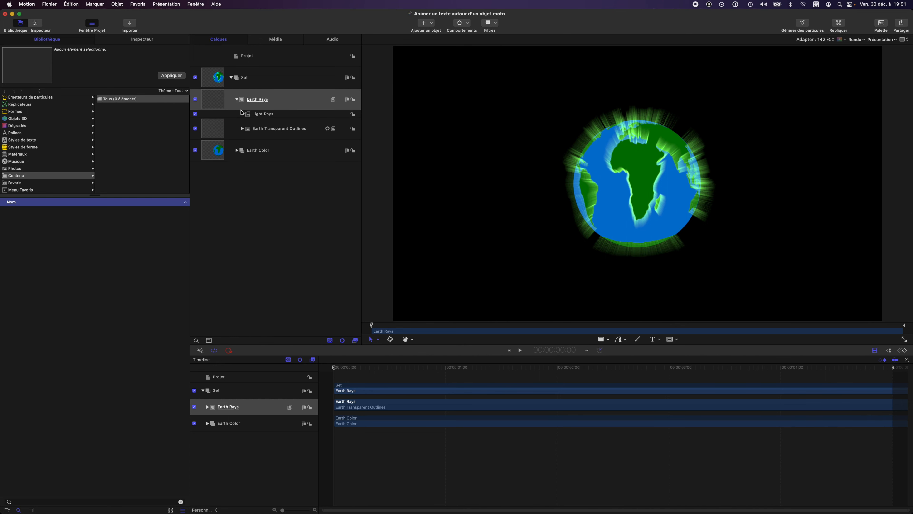
pyautogui.click(260, 114)
pyautogui.click(142, 40)
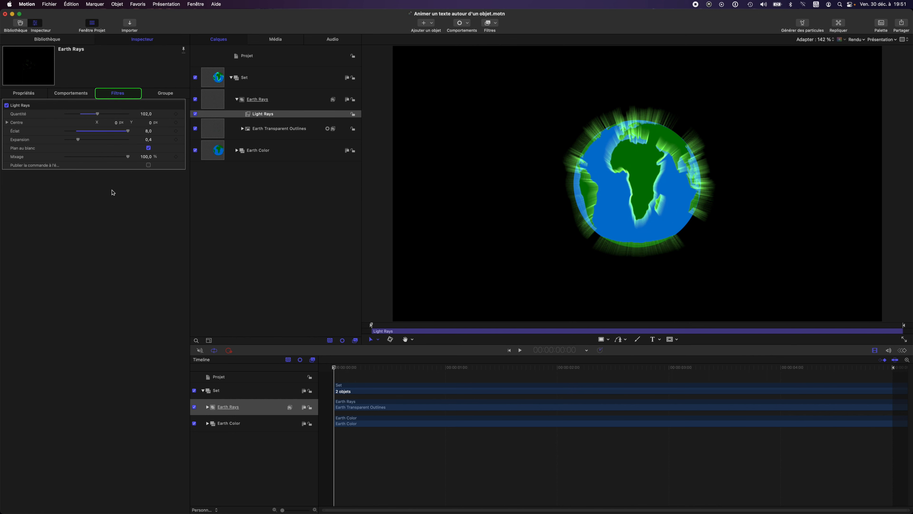
pyautogui.click(144, 157)
pyautogui.write('20')
pyautogui.press('Return')
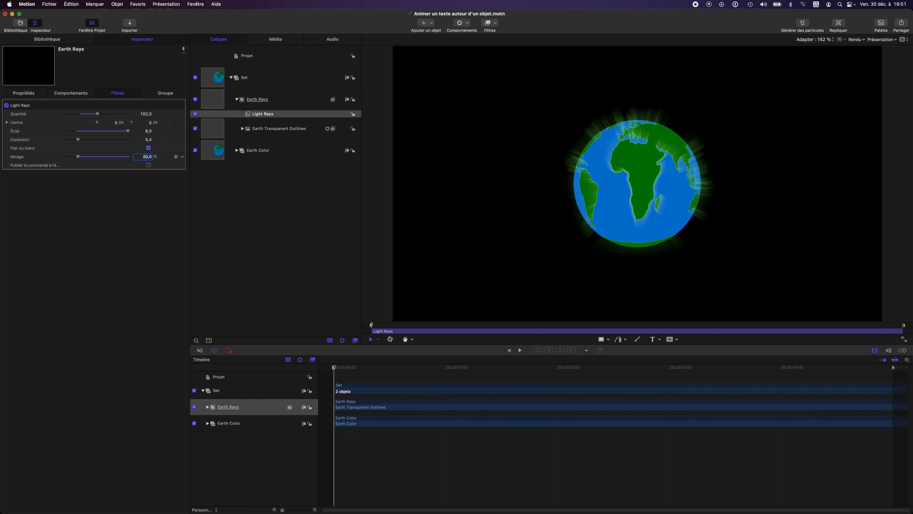
pyautogui.click(239, 195)
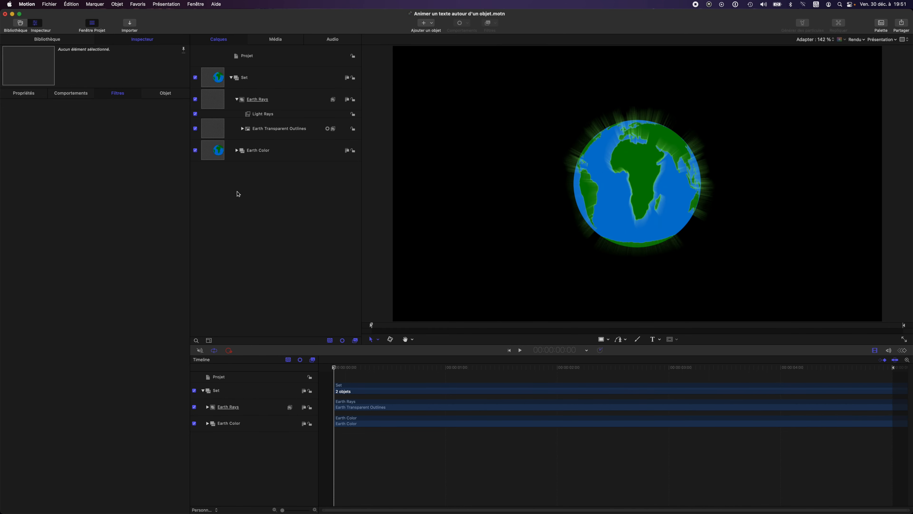
# Step: Add the text "ALL AROUND THE WORLD" over the globe in the Set group and return to the Transformer tool
pyautogui.click(243, 81)
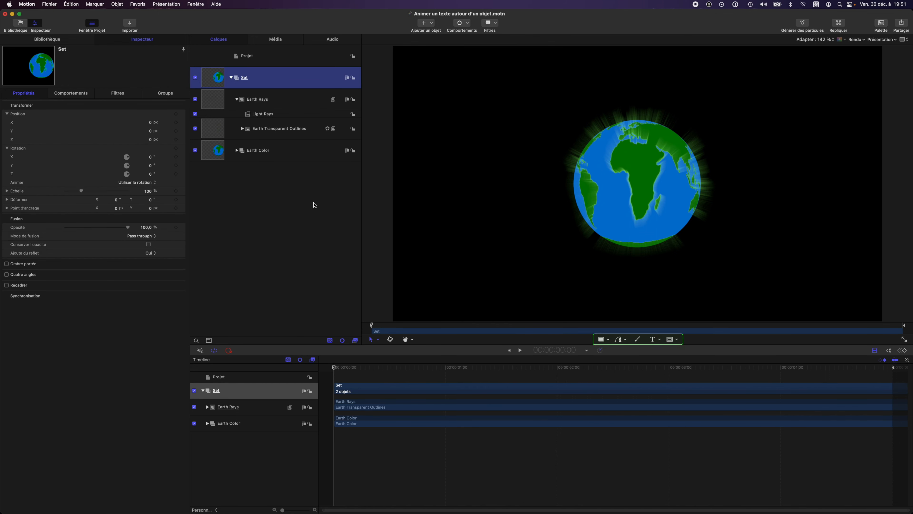
pyautogui.click(653, 340)
pyautogui.click(545, 178)
pyautogui.write('ALL AROU')
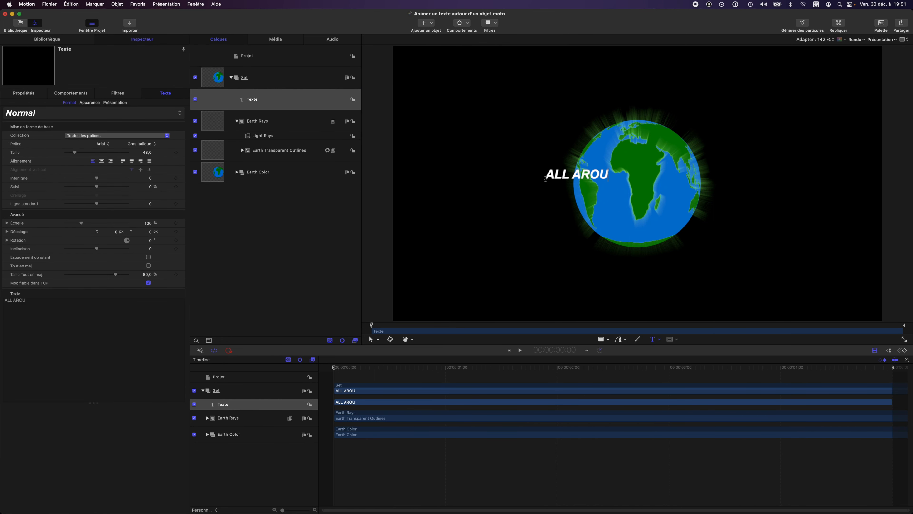
pyautogui.write('ND THE WORLD')
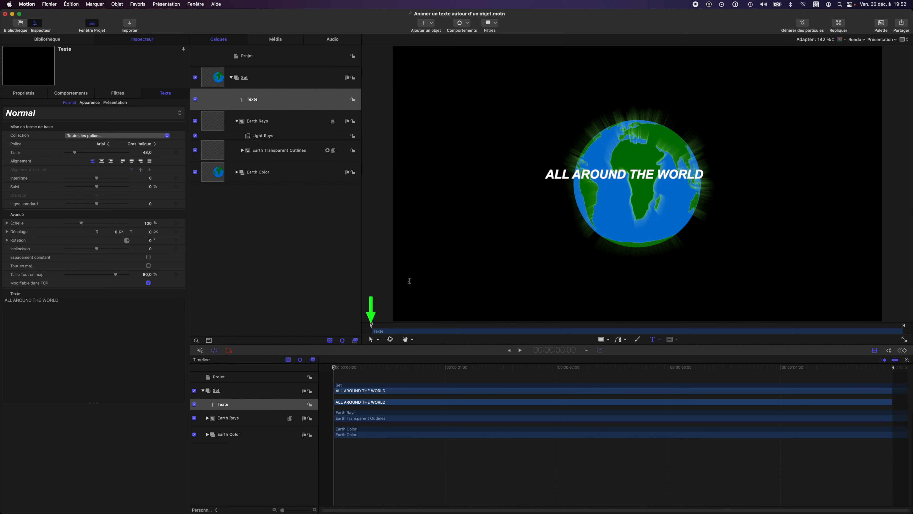
pyautogui.click(378, 339)
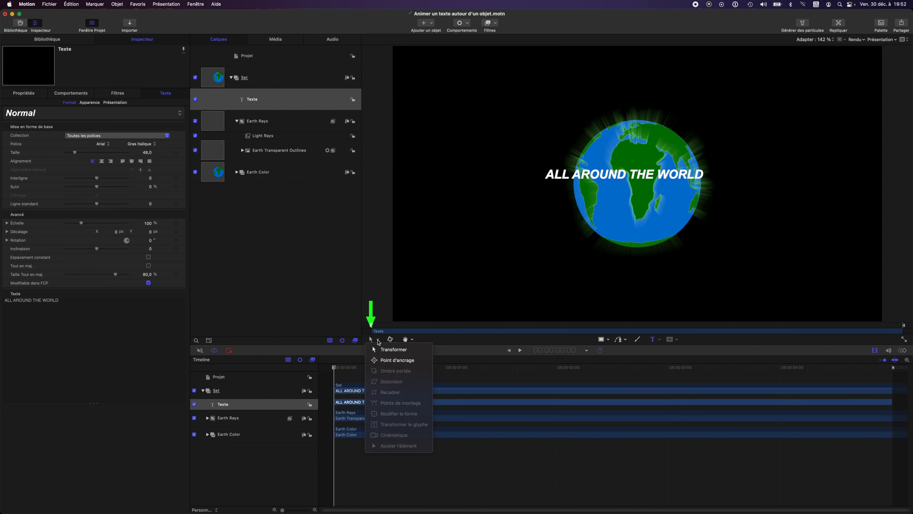
pyautogui.click(418, 351)
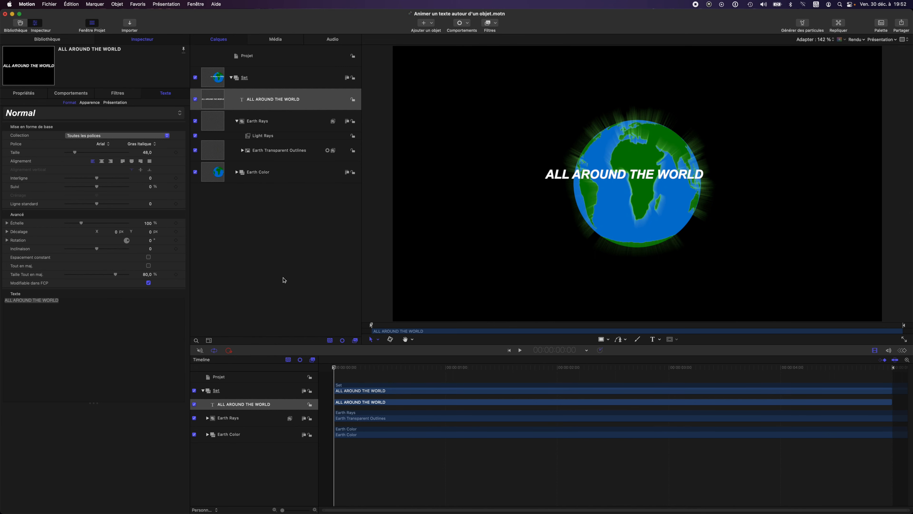
# Step: Reset the text's position parameter to its default
pyautogui.click(40, 96)
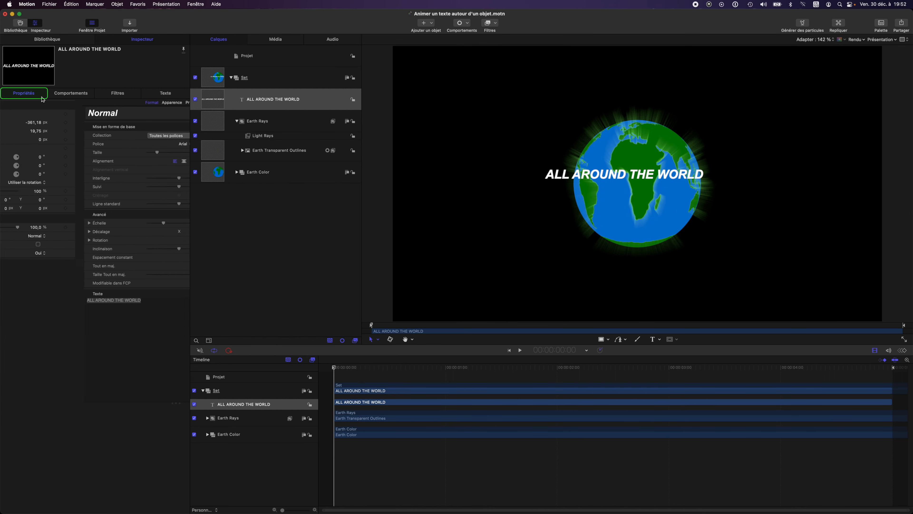
pyautogui.click(182, 114)
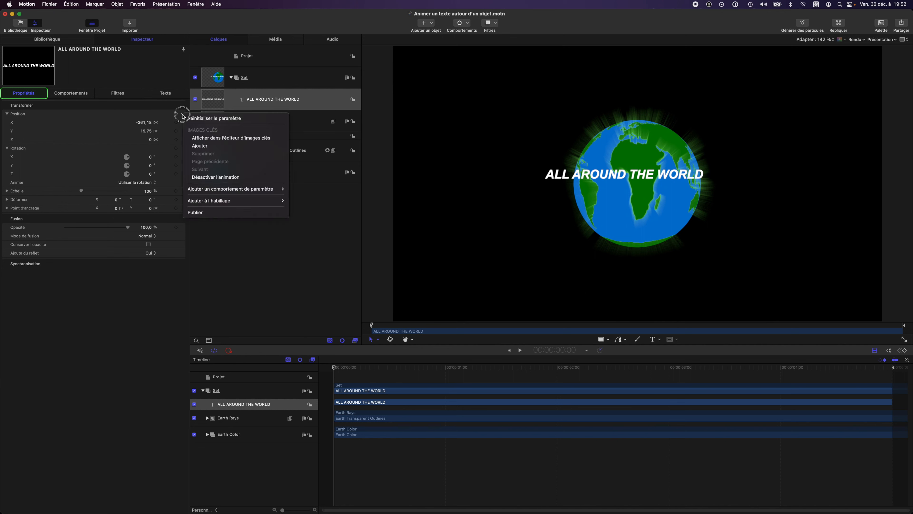
pyautogui.click(194, 121)
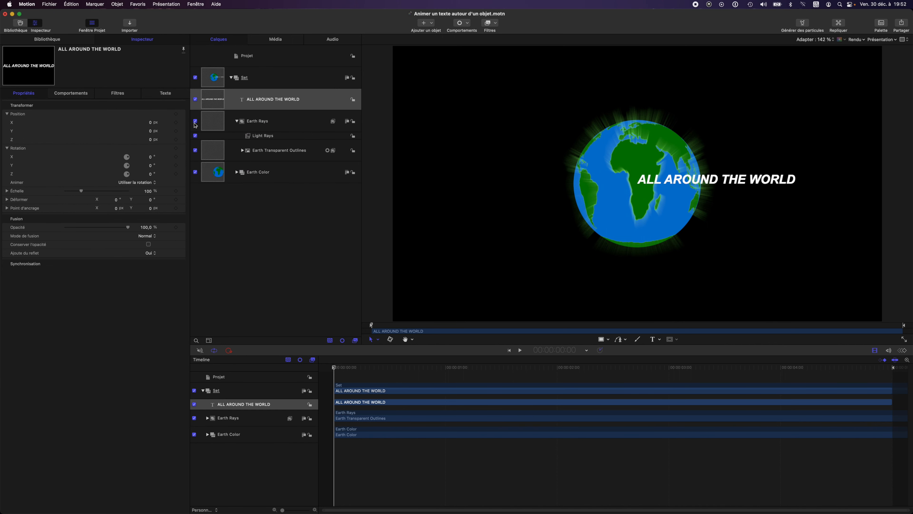
# Step: Centre-align the "ALL AROUND THE WORLD" text and set its size to 120
pyautogui.click(166, 94)
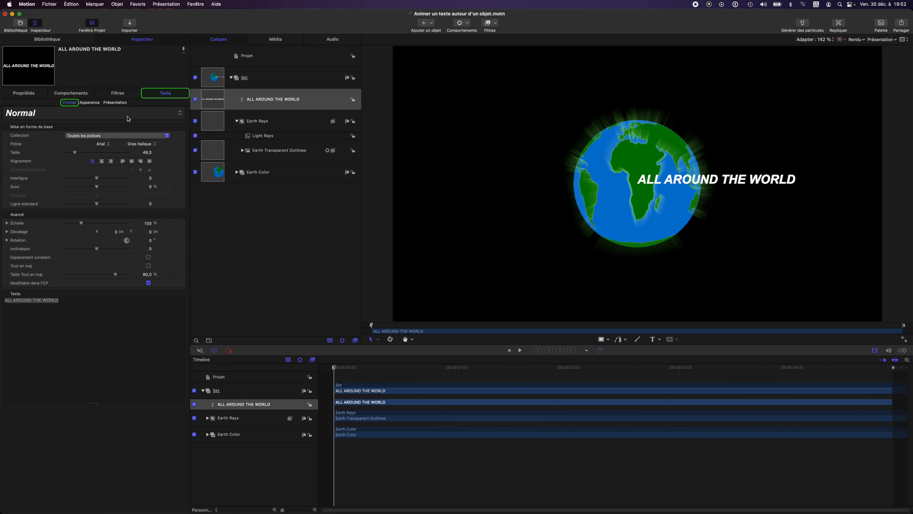
pyautogui.click(102, 164)
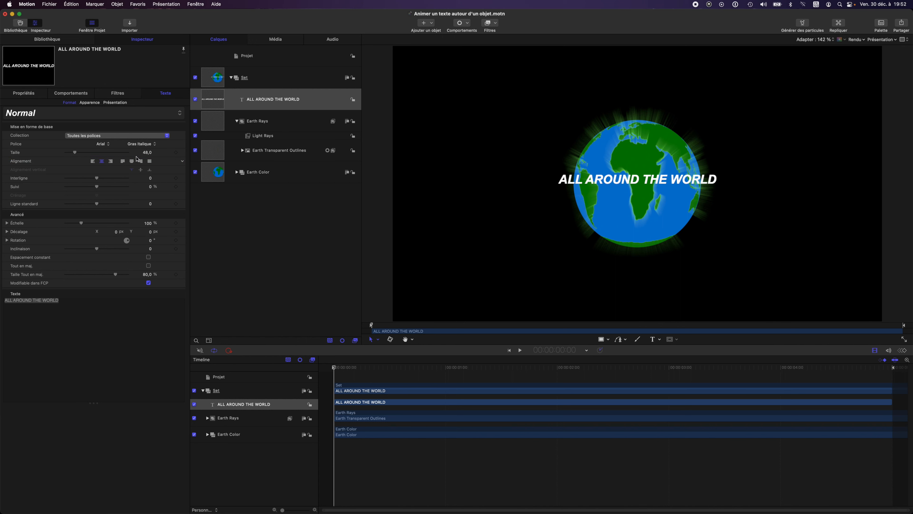
pyautogui.write('120')
pyautogui.press('Return')
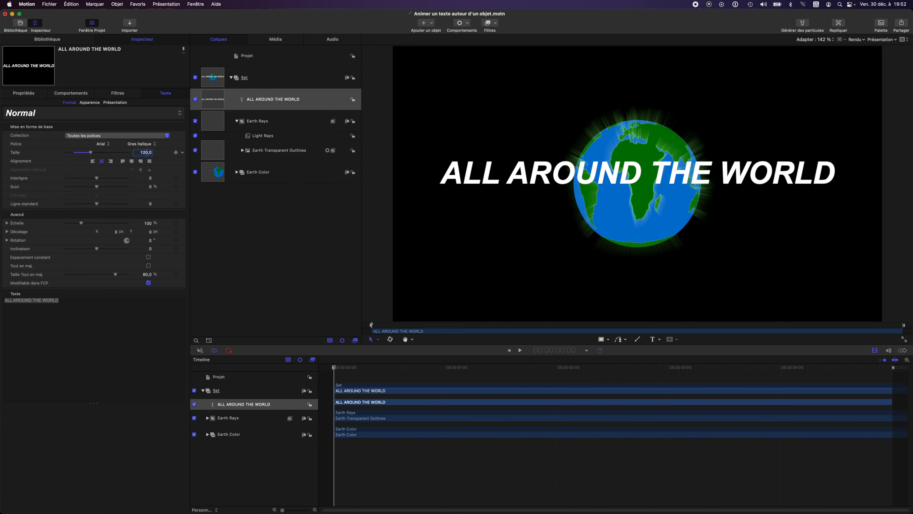
# Step: Change the text's layout method (Méthode de présentation) to Trajectoire
pyautogui.click(115, 103)
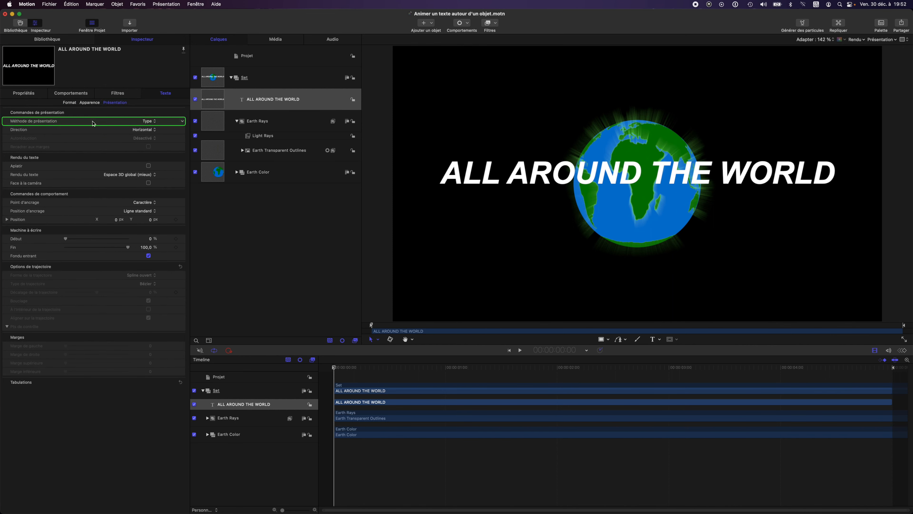
pyautogui.click(151, 123)
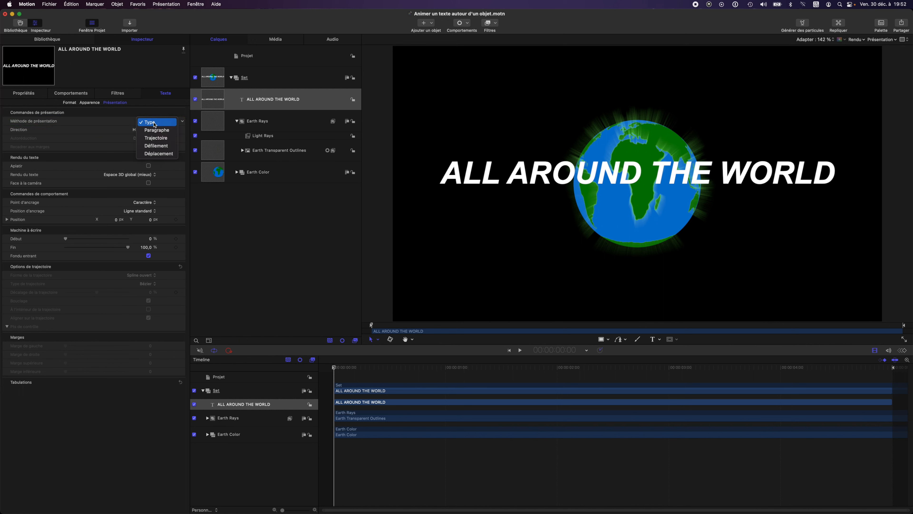
pyautogui.click(155, 138)
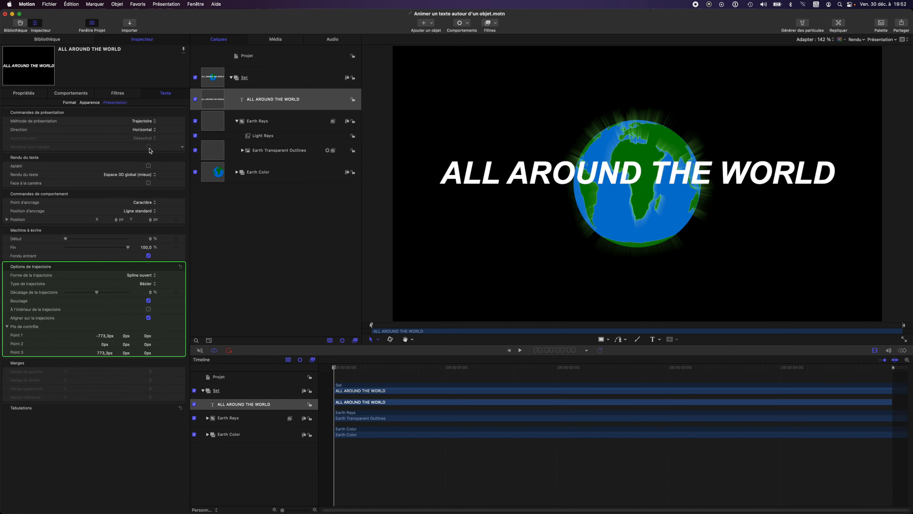
# Step: Set the text's path shape to Cercle with a radius of 360
pyautogui.click(41, 278)
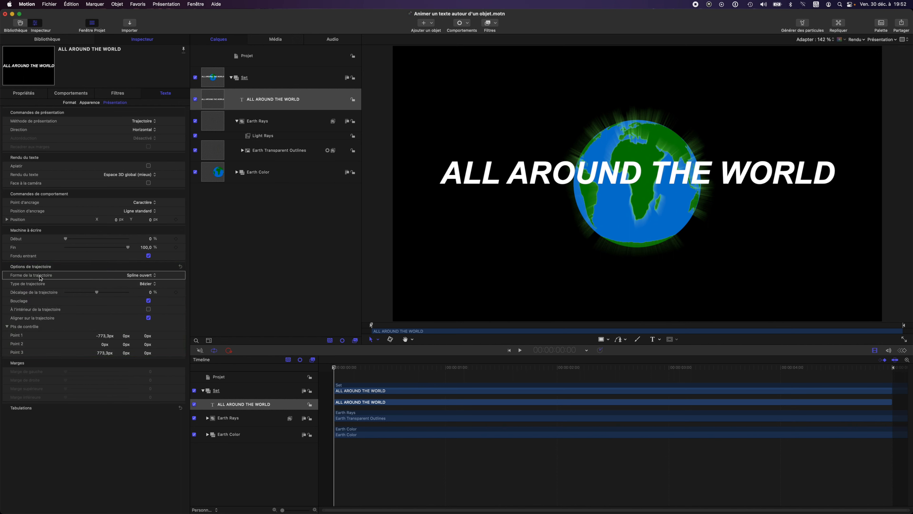
pyautogui.click(155, 277)
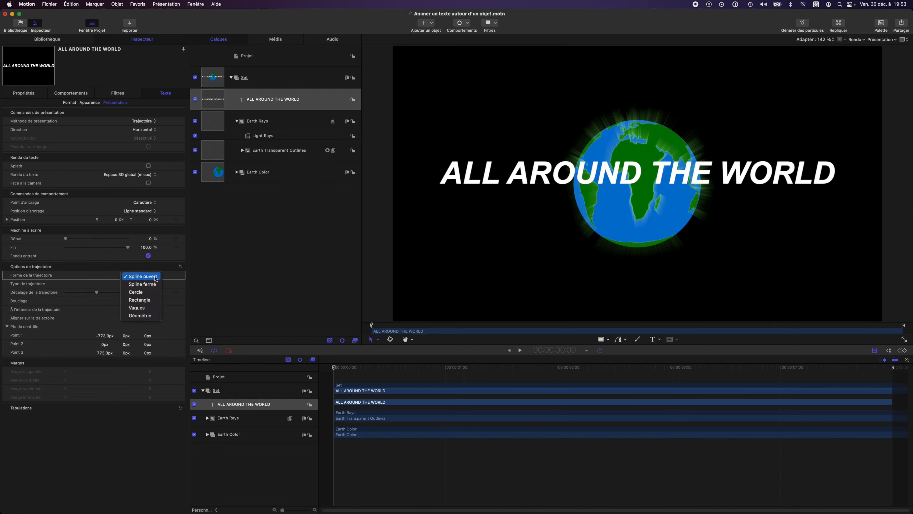
pyautogui.click(151, 293)
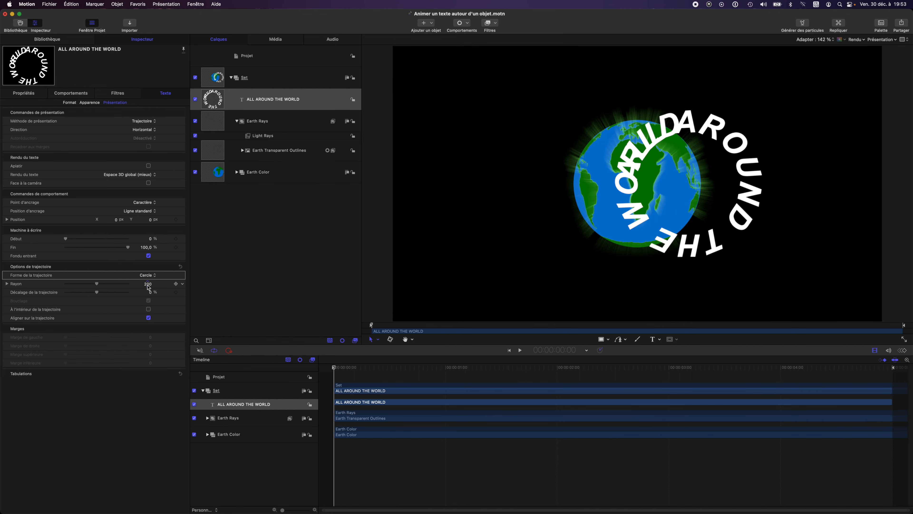
pyautogui.write('360')
pyautogui.press('Return')
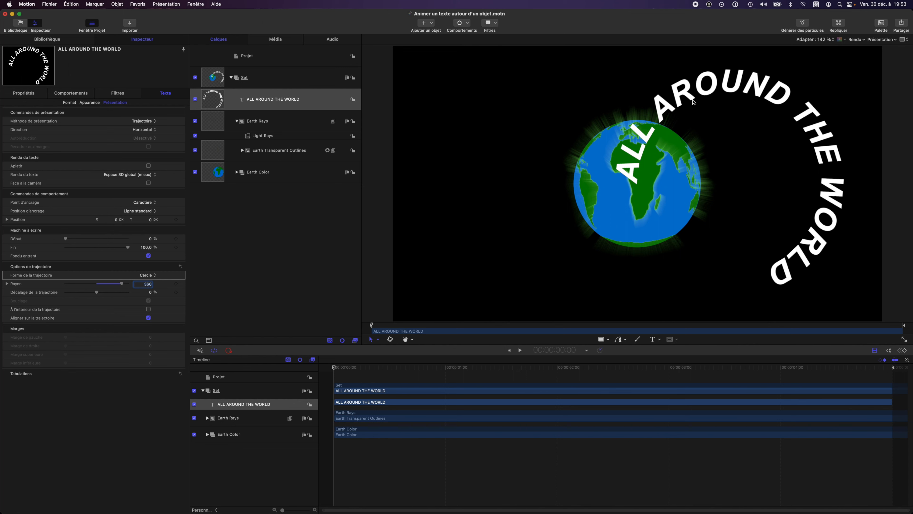
# Step: Centre the circular text around the globe and set its X rotation to -90°
pyautogui.moveTo(708, 93); pyautogui.dragTo(613, 97)
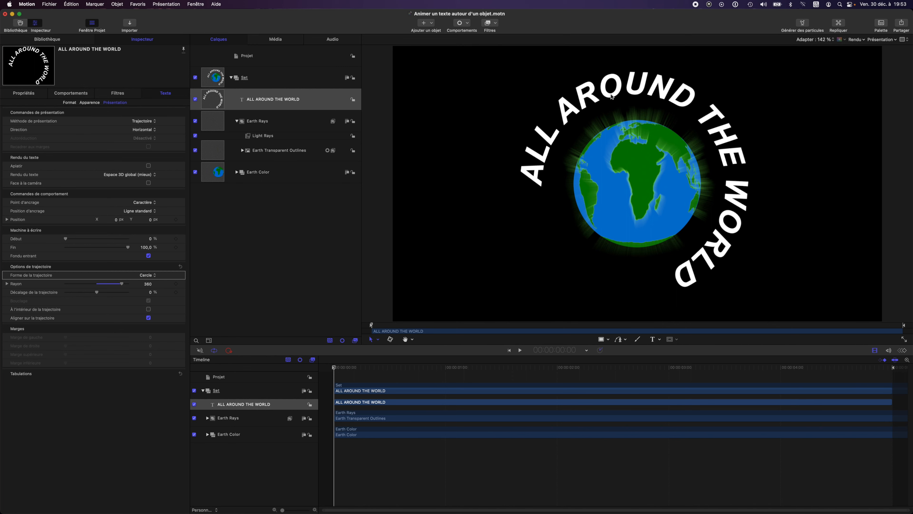
pyautogui.click(25, 93)
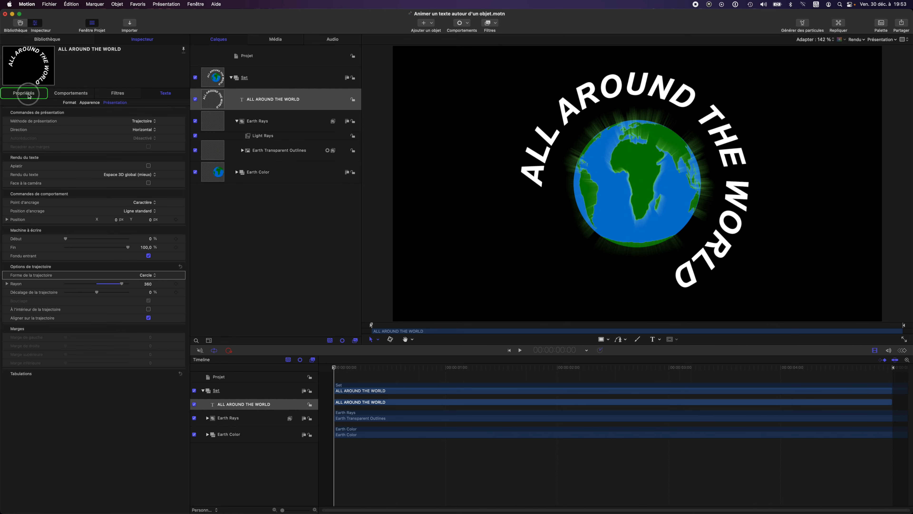
pyautogui.click(23, 158)
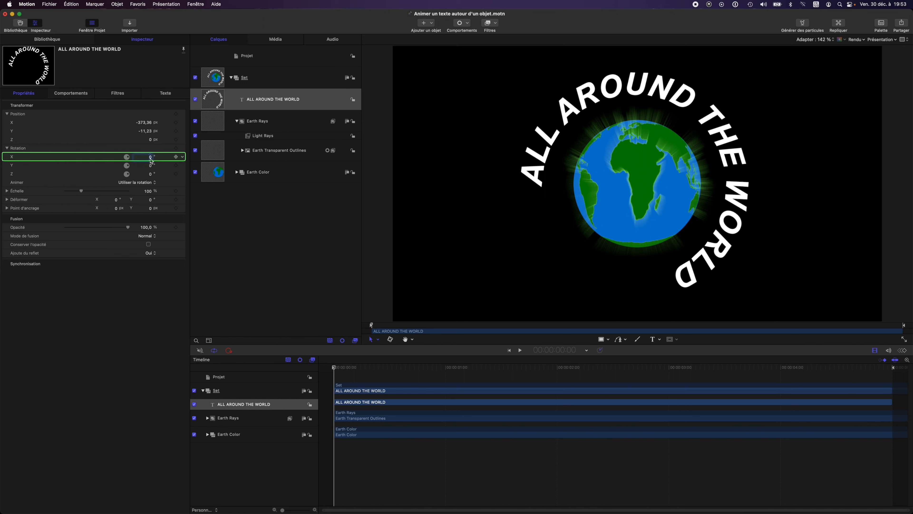
pyautogui.write('-90')
pyautogui.press('Return')
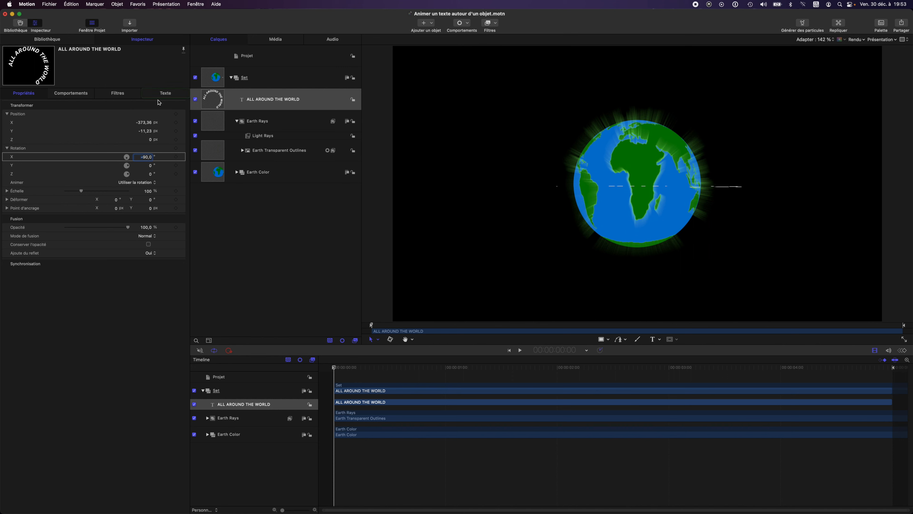
# Step: Set the X rotation of the text's individual characters to 90° in its advanced format settings
pyautogui.click(165, 93)
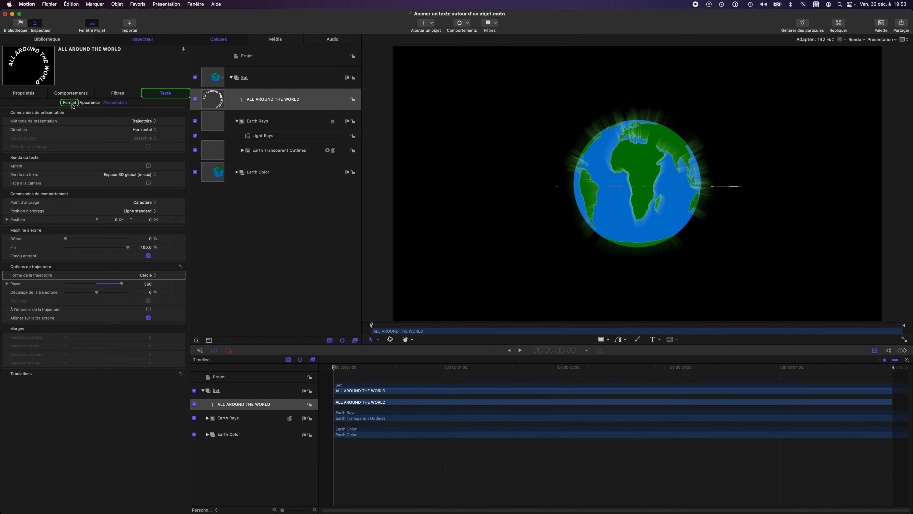
pyautogui.click(74, 104)
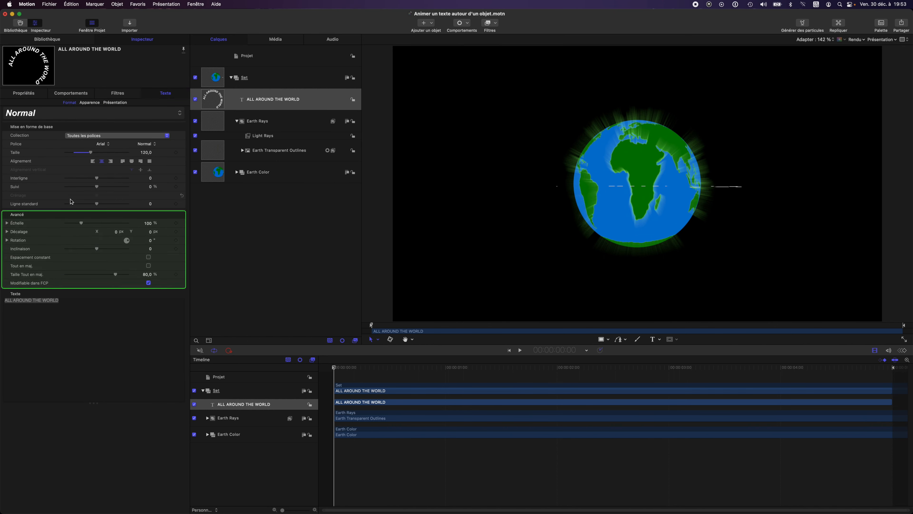
pyautogui.click(8, 241)
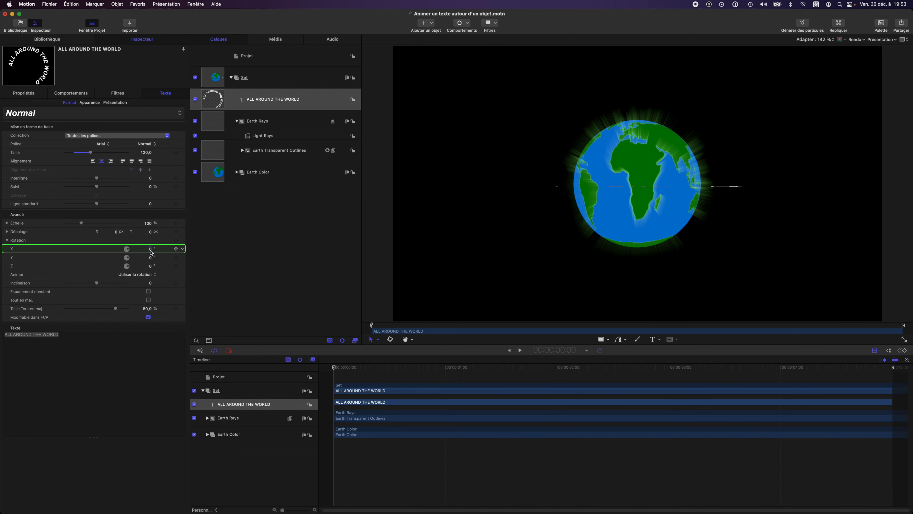
pyautogui.click(150, 249)
pyautogui.write('90')
pyautogui.press('Return')
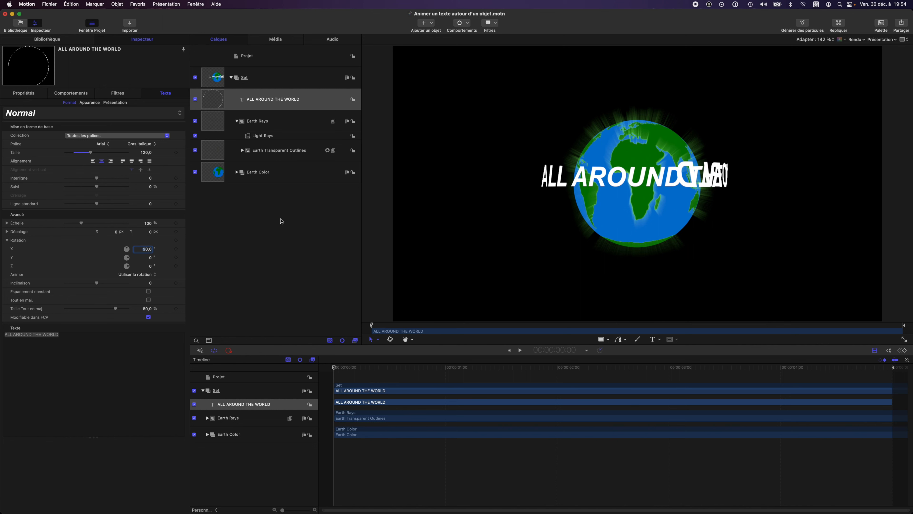
# Step: Collapse the Earth Rays group and switch the Set group from 2D to 3D
pyautogui.click(237, 121)
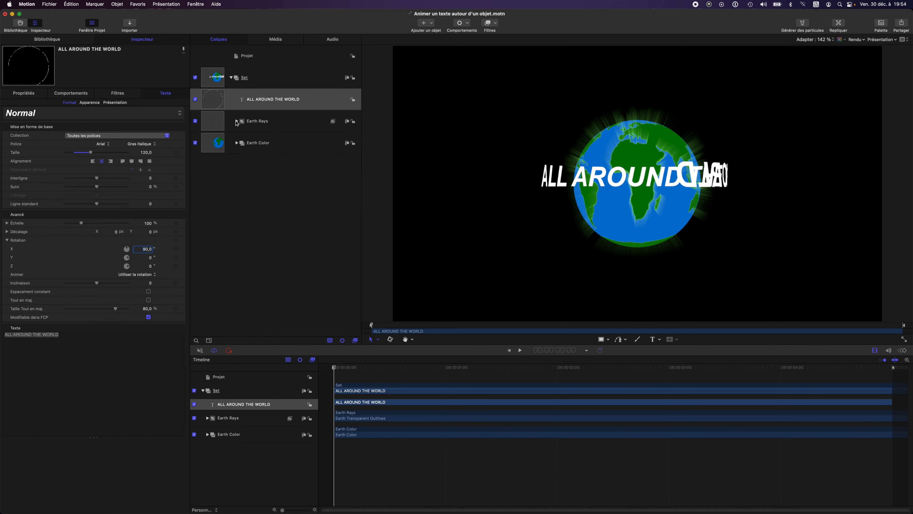
pyautogui.click(347, 78)
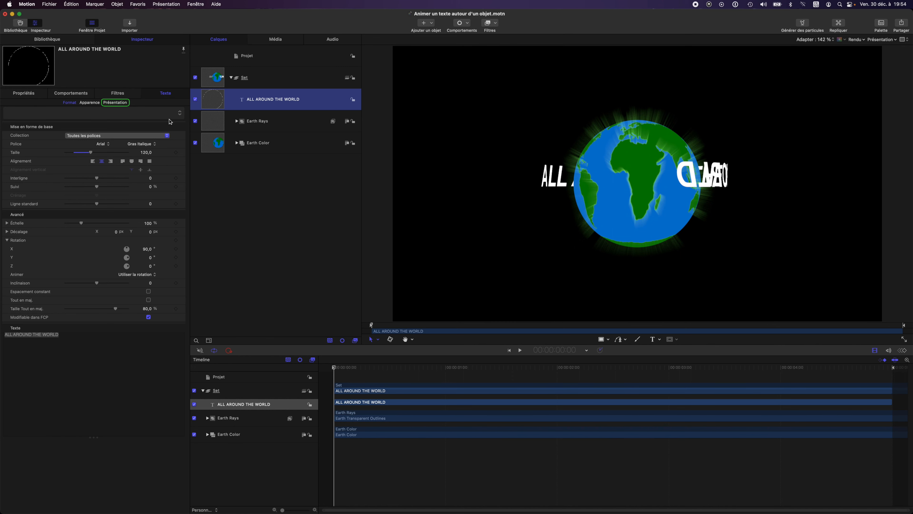
# Step: Try out the text's path offset, enable À l'intérieur de la trajectoire, and return the offset to 0%
pyautogui.click(121, 103)
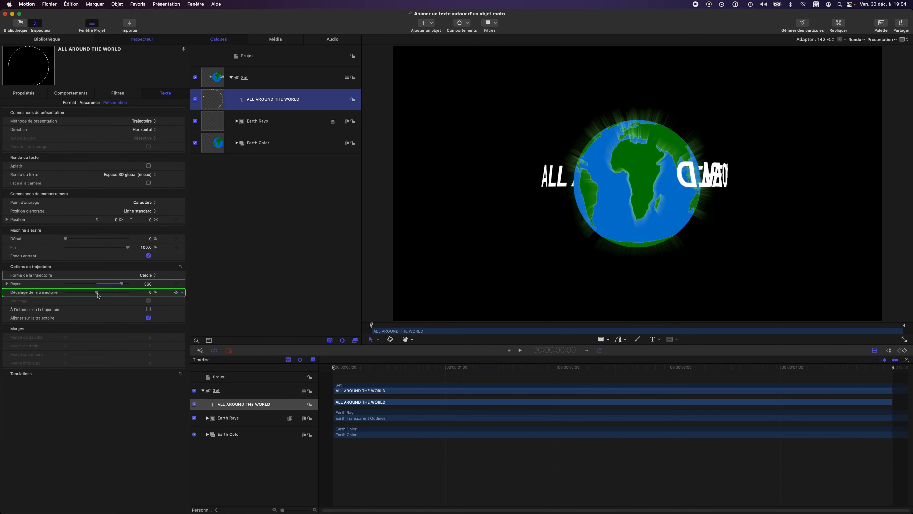
pyautogui.moveTo(98, 294)
pyautogui.mouseDown()
pyautogui.moveTo(123, 295)
pyautogui.moveTo(110, 295)
pyautogui.mouseUp()
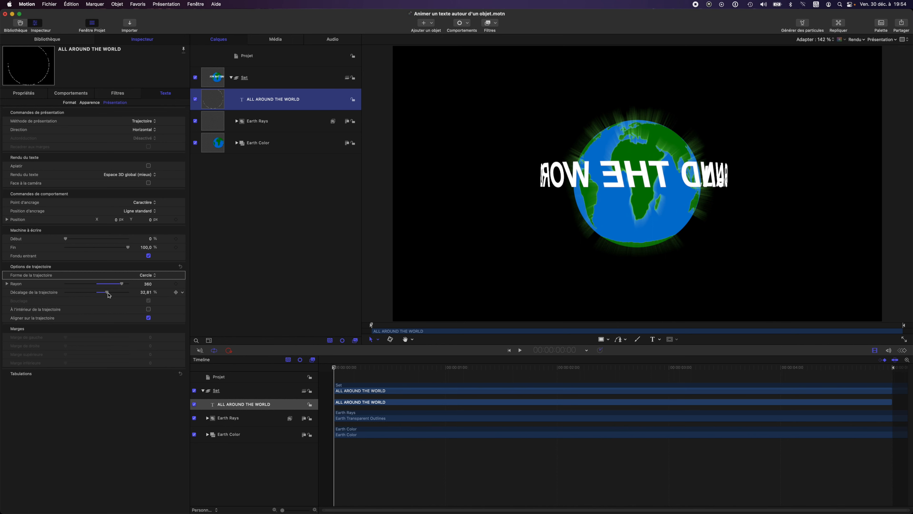
pyautogui.click(148, 309)
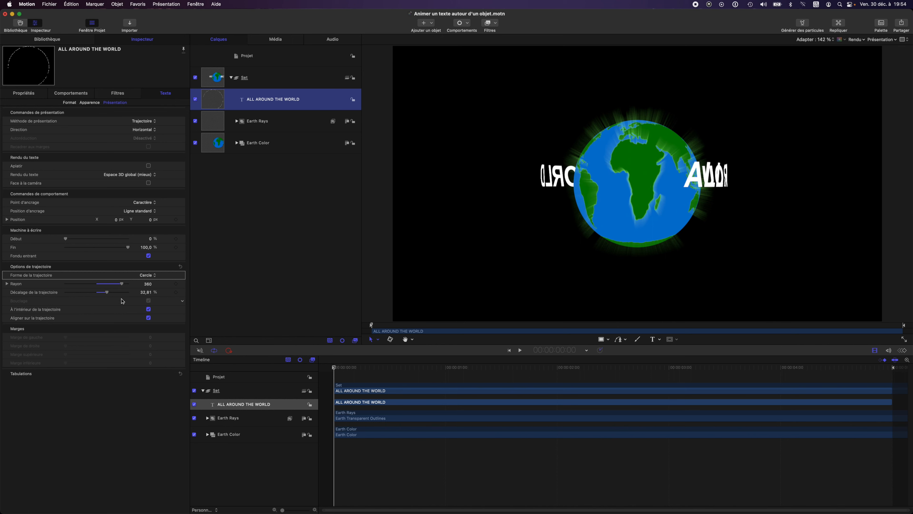
pyautogui.moveTo(107, 295); pyautogui.dragTo(97, 294)
pyautogui.click(182, 293)
pyautogui.click(181, 293)
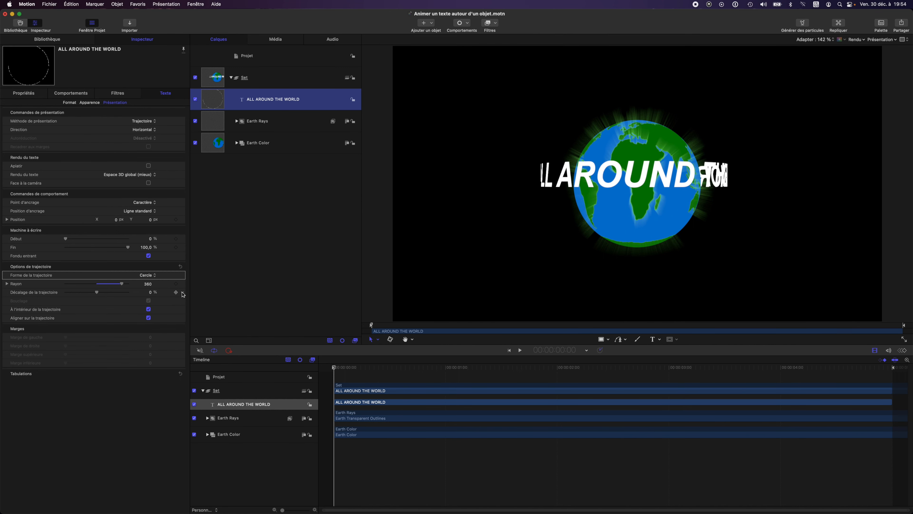
# Step: Add a Valeur dans le temps parameter behaviour to the text's Décalage de la trajectoire and give it a negative Débit
pyautogui.click(182, 292)
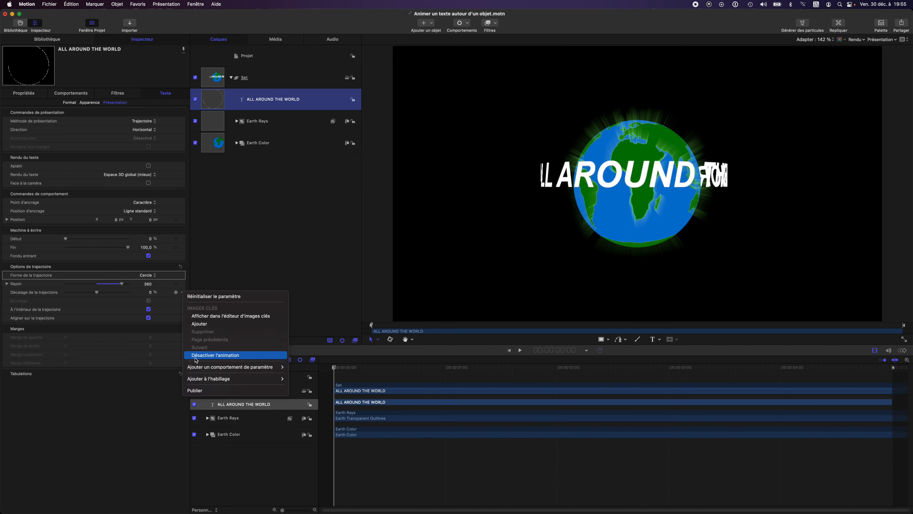
pyautogui.moveTo(196, 370)
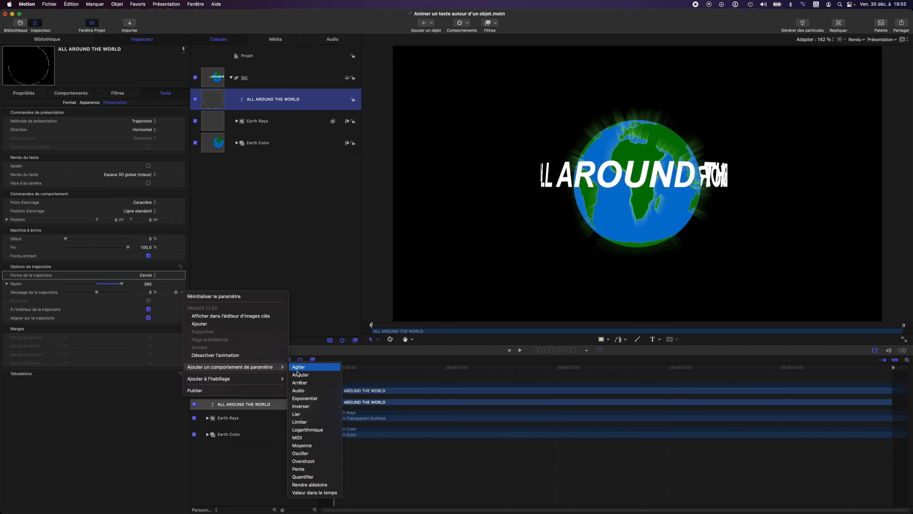
pyautogui.click(316, 494)
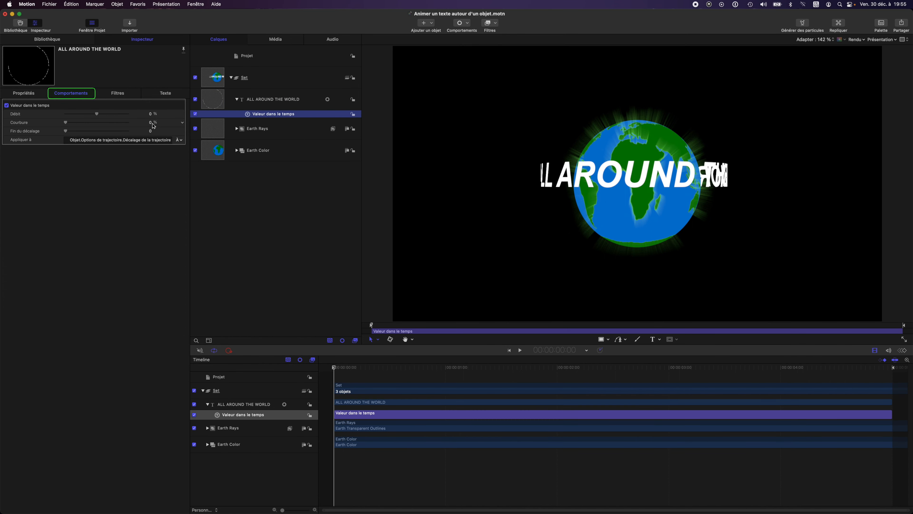
pyautogui.click(151, 114)
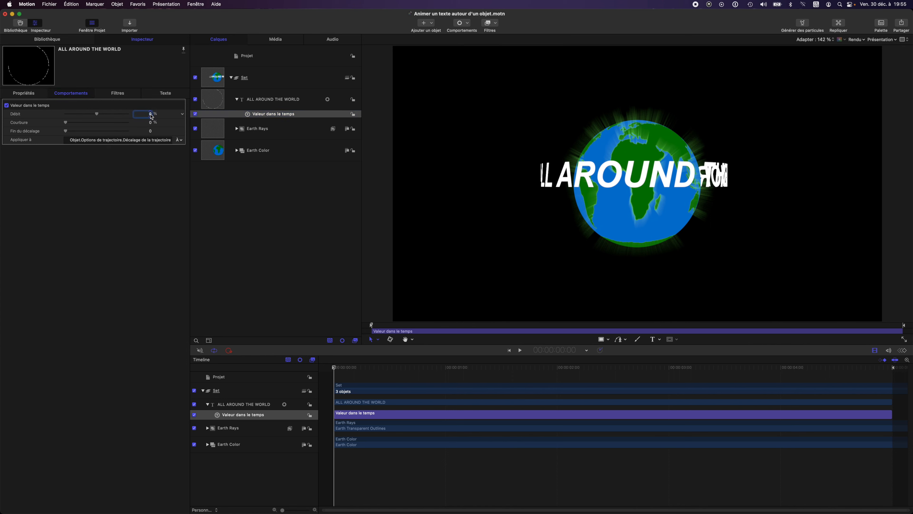
# Step: Deselect everything and play the project to check how the text moves around the globe
pyautogui.click(270, 262)
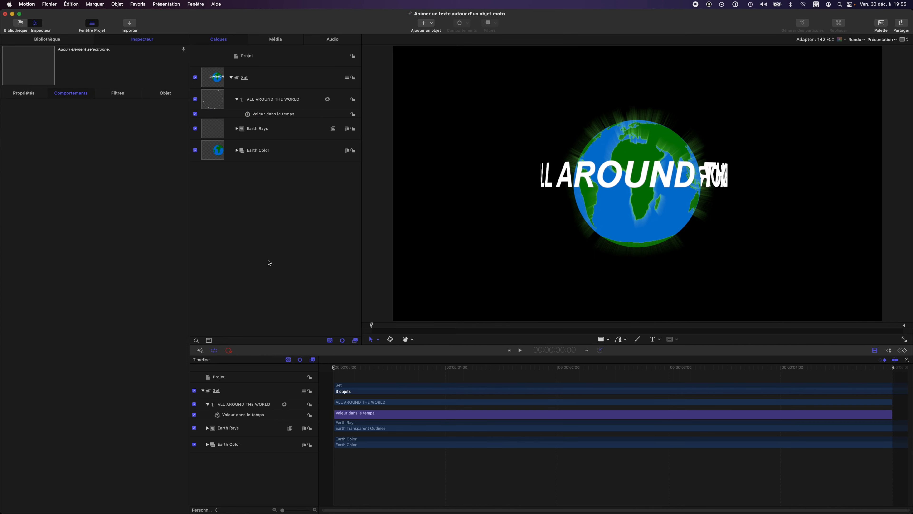
pyautogui.press('space')
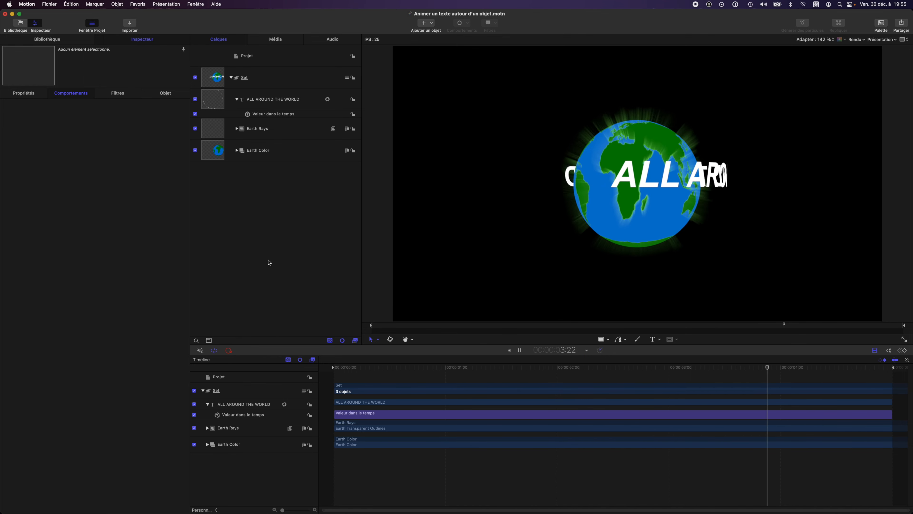
pyautogui.press('space')
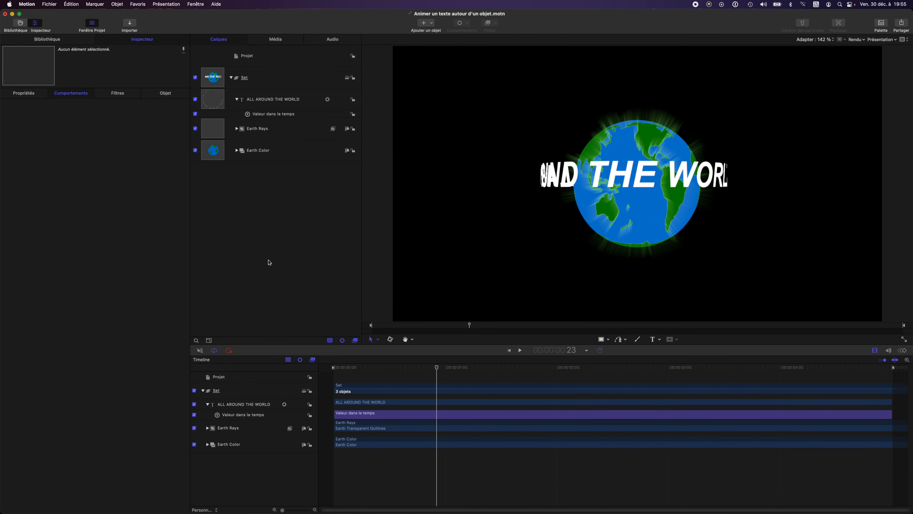
# Step: Tilt the text ring with the 3D Transform tool so its front slopes down to the right and its back sits lower
pyautogui.click(268, 101)
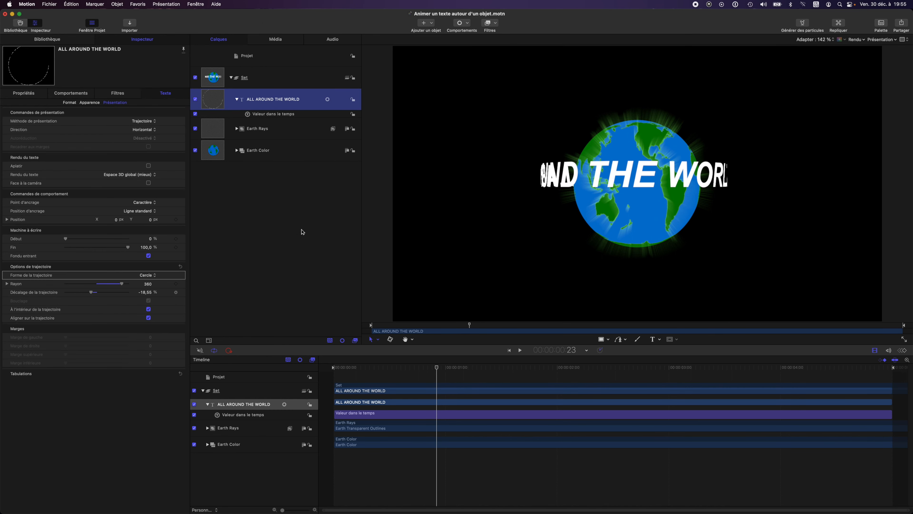
pyautogui.click(391, 341)
pyautogui.press('super+/')
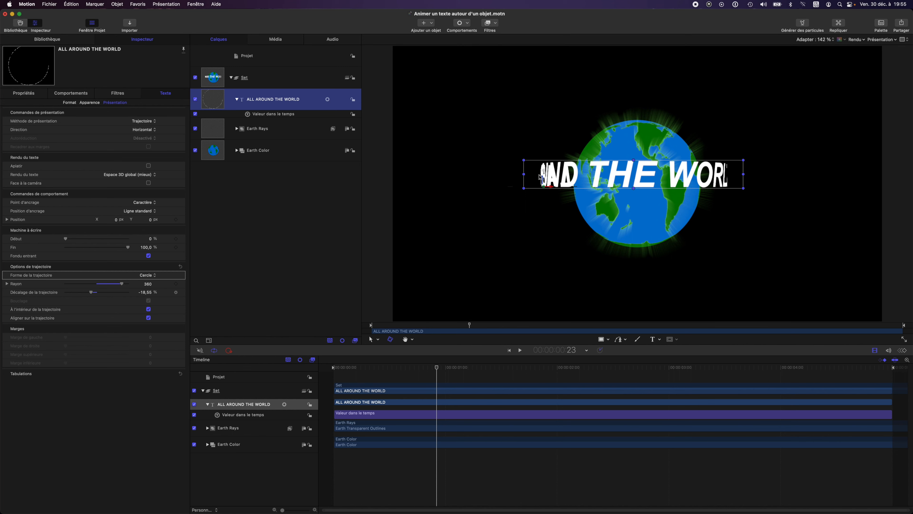
pyautogui.moveTo(543, 188)
pyautogui.mouseDown()
pyautogui.moveTo(550, 193)
pyautogui.moveTo(512, 192)
pyautogui.moveTo(543, 187)
pyautogui.moveTo(544, 175)
pyautogui.mouseUp()
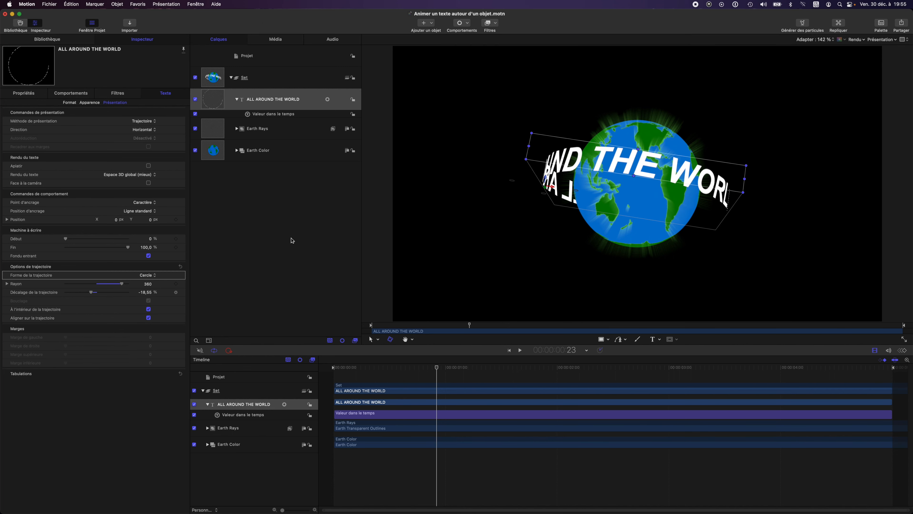
# Step: Play back the animation with the tilted text ring, stopping around 3:07
pyautogui.click(292, 240)
pyautogui.press('space')
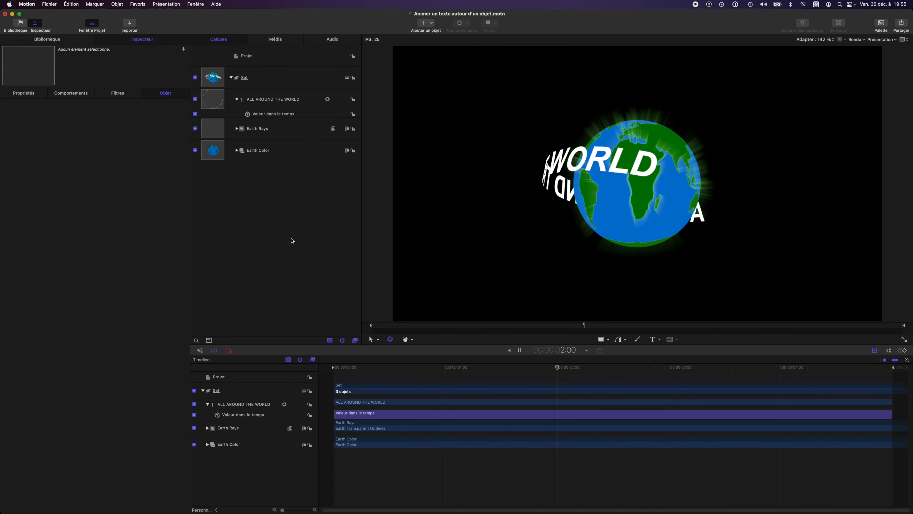
pyautogui.press('space')
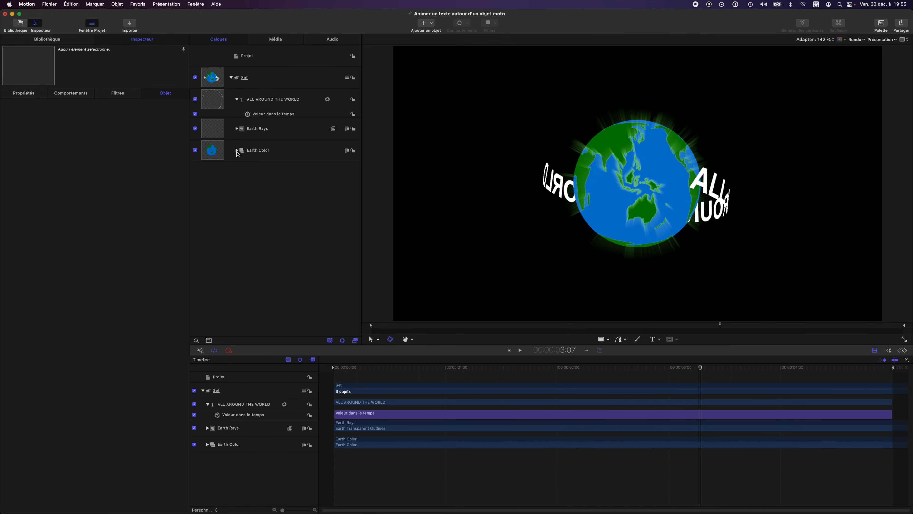
# Step: Duplicate the text layer, naming the copy "ALL AROUND THE WORLD Devant" and the original "ALL AROUND THE WORLD Derrière"
pyautogui.click(268, 103)
pyautogui.press('super+d')
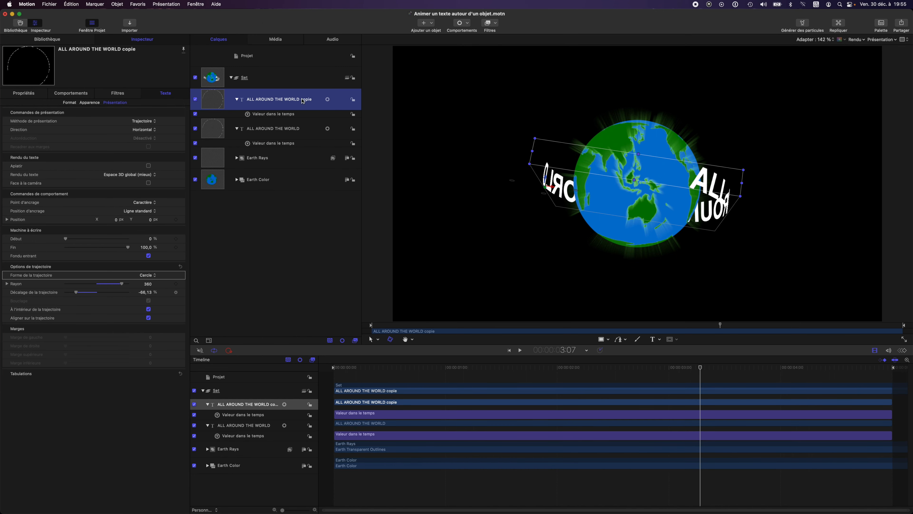
pyautogui.doubleClick(307, 100)
pyautogui.write('D')
pyautogui.press('Return')
pyautogui.click(288, 132)
pyautogui.click(289, 131)
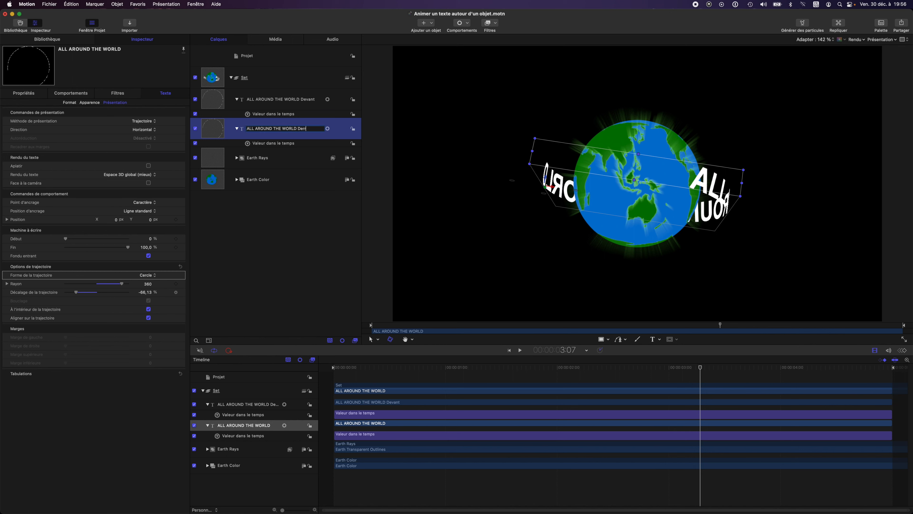
pyautogui.press('Return')
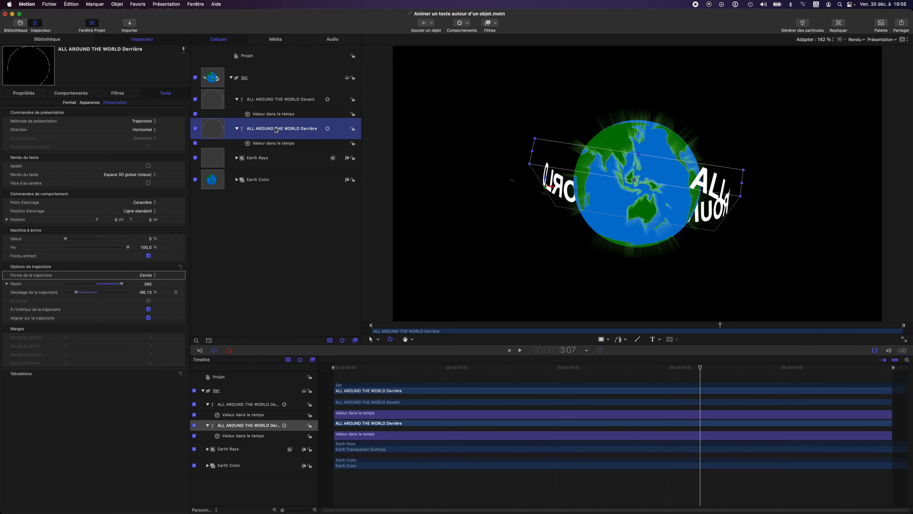
# Step: Change the face colour of "ALL AROUND THE WORLD Derrière" to dark grey and play the result
pyautogui.click(89, 102)
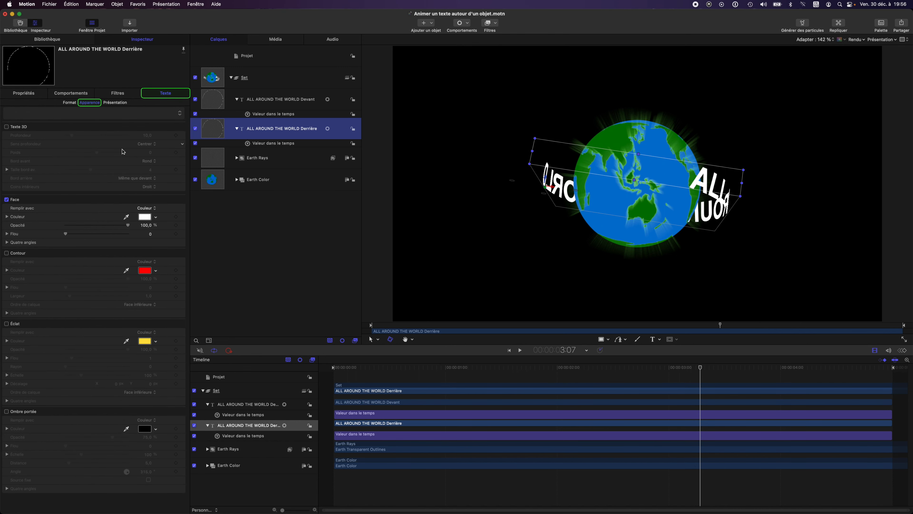
pyautogui.click(145, 217)
pyautogui.moveTo(249, 349); pyautogui.dragTo(330, 350)
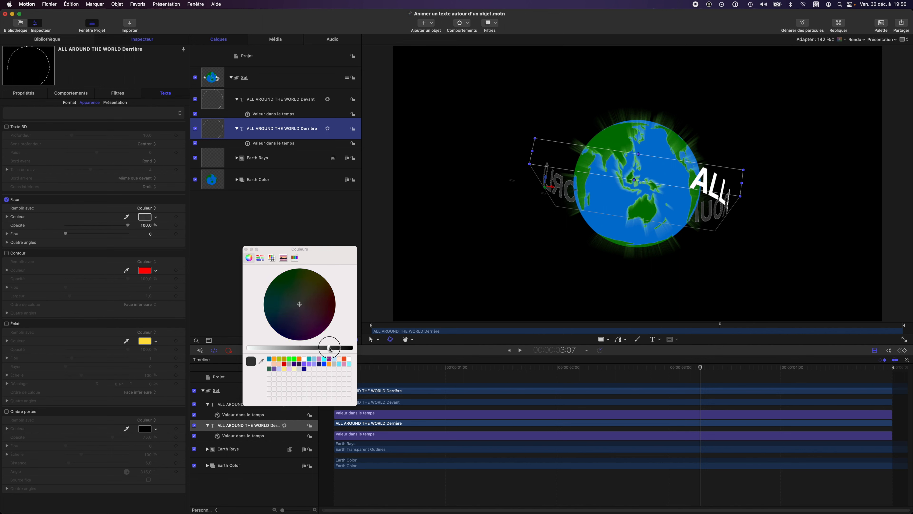
pyautogui.click(246, 249)
pyautogui.click(248, 248)
pyautogui.press('space')
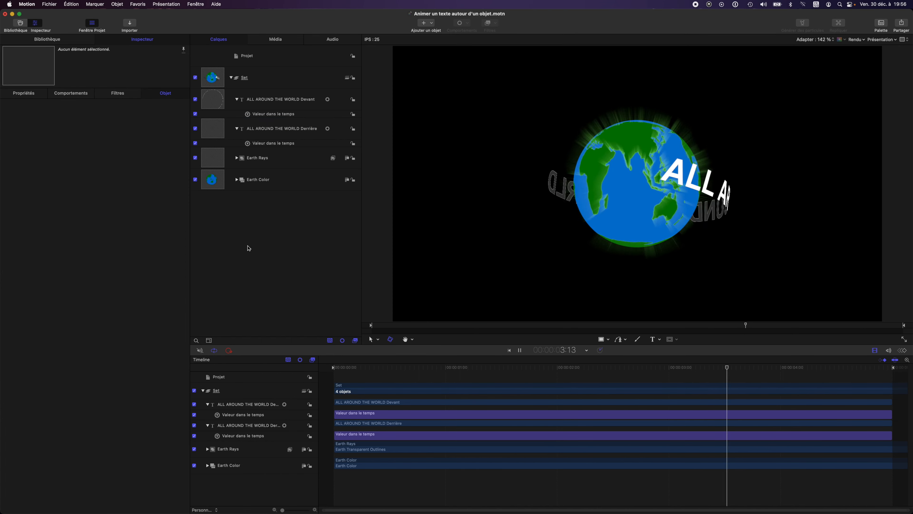